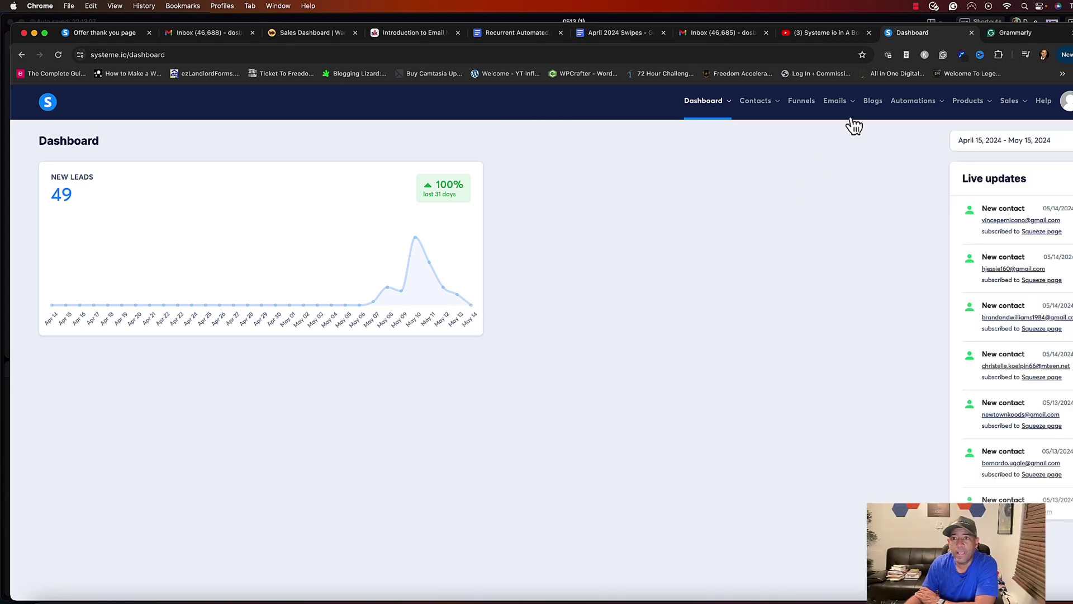
Step: Start a new newsletter and select the draft heading 'Quickly generate traffic and sales.' to copy
{"action": "mouse_move", "coordinate": [851, 118]}
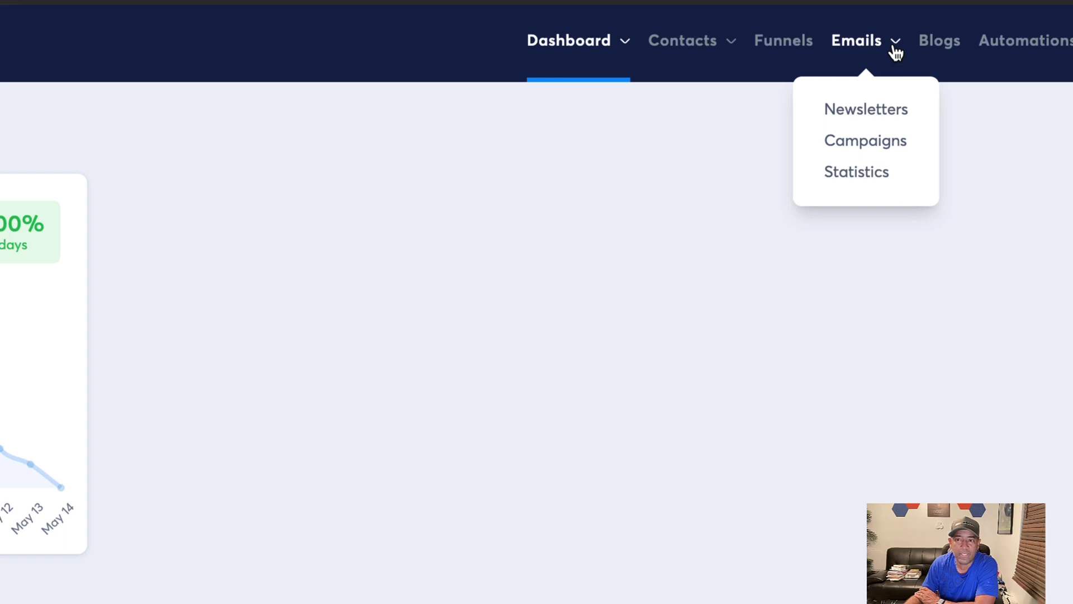
{"action": "left_click", "coordinate": [886, 111]}
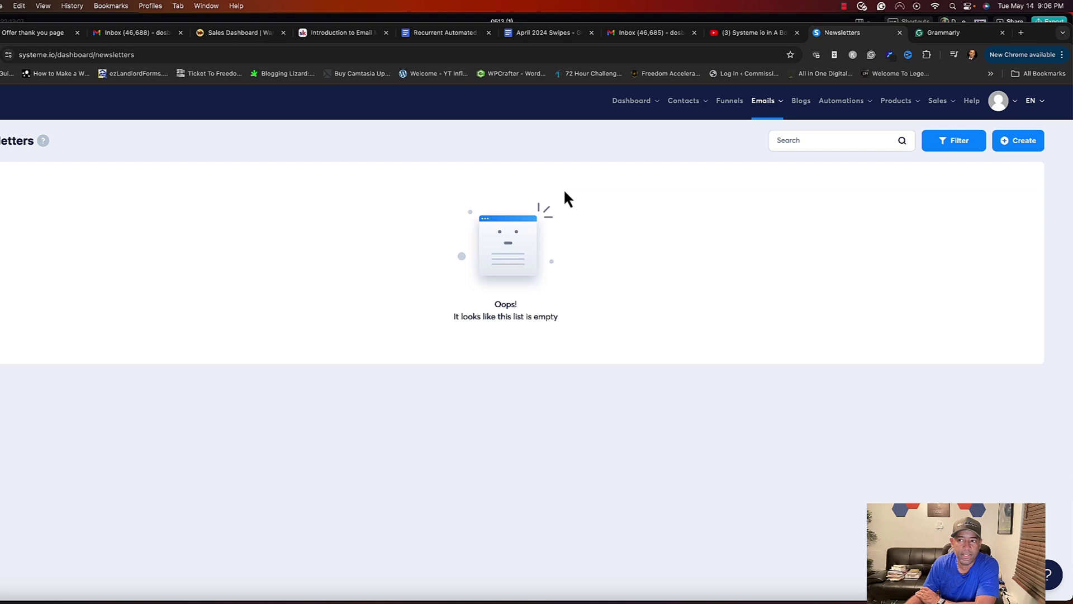
{"action": "left_click", "coordinate": [1030, 150]}
{"action": "left_click", "coordinate": [514, 217]}
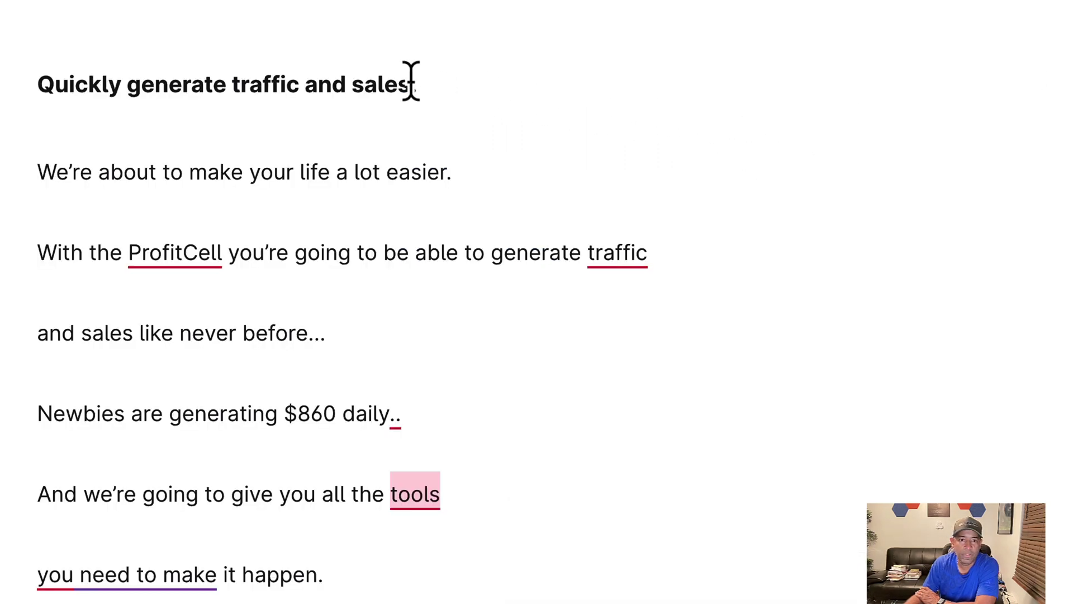
{"action": "left_click_drag", "start_coordinate": [411, 84], "coordinate": [39, 92]}
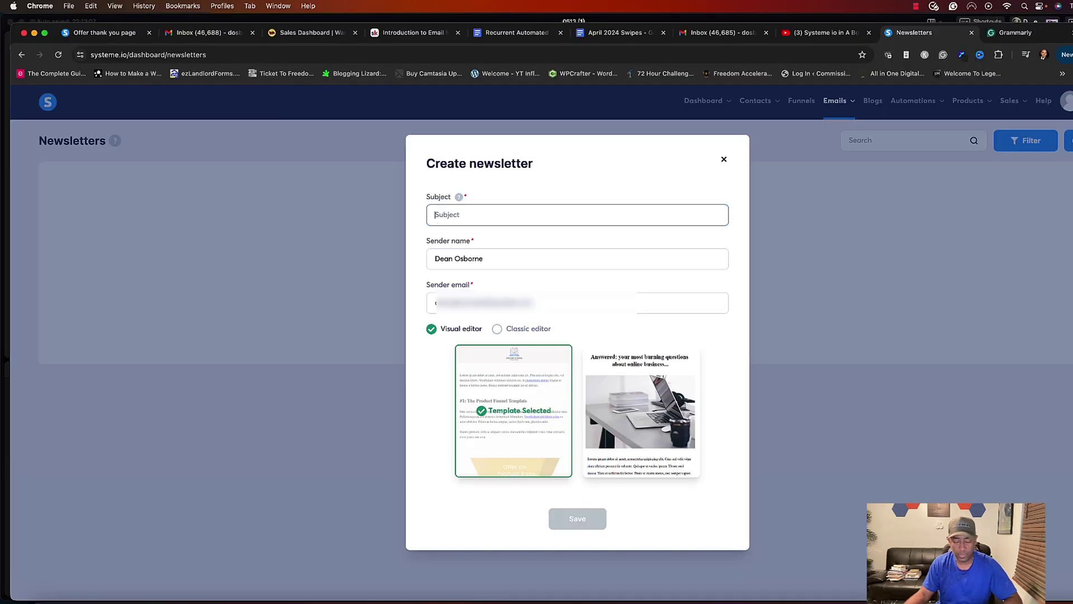
Step: Paste the heading as the subject, replace the sender name, and choose the classic editor
{"action": "type", "text": "Quickly generate traffic and sales."}
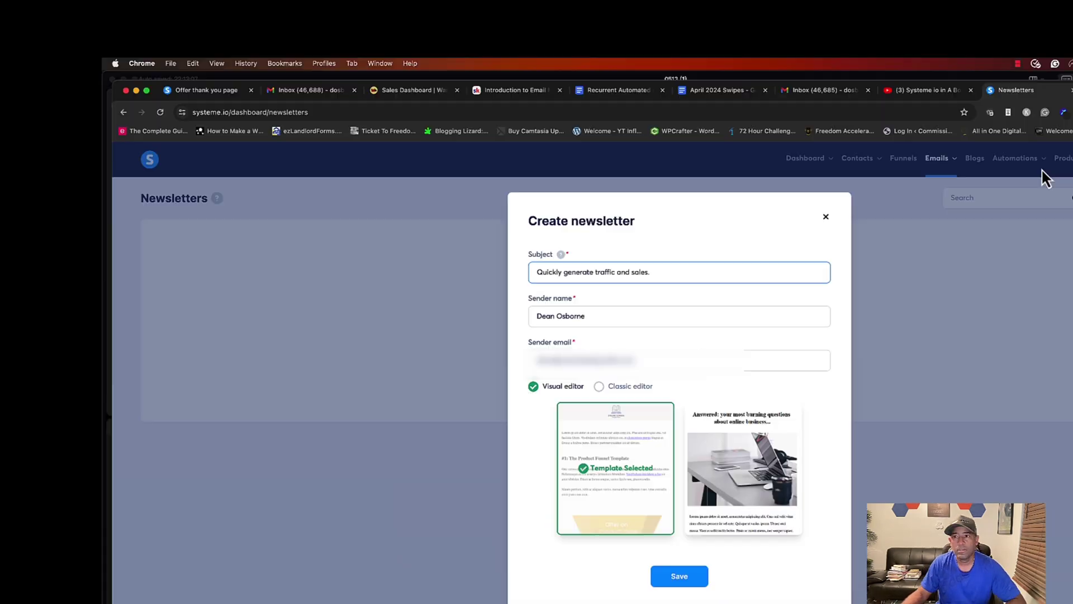
{"action": "left_click", "coordinate": [606, 312]}
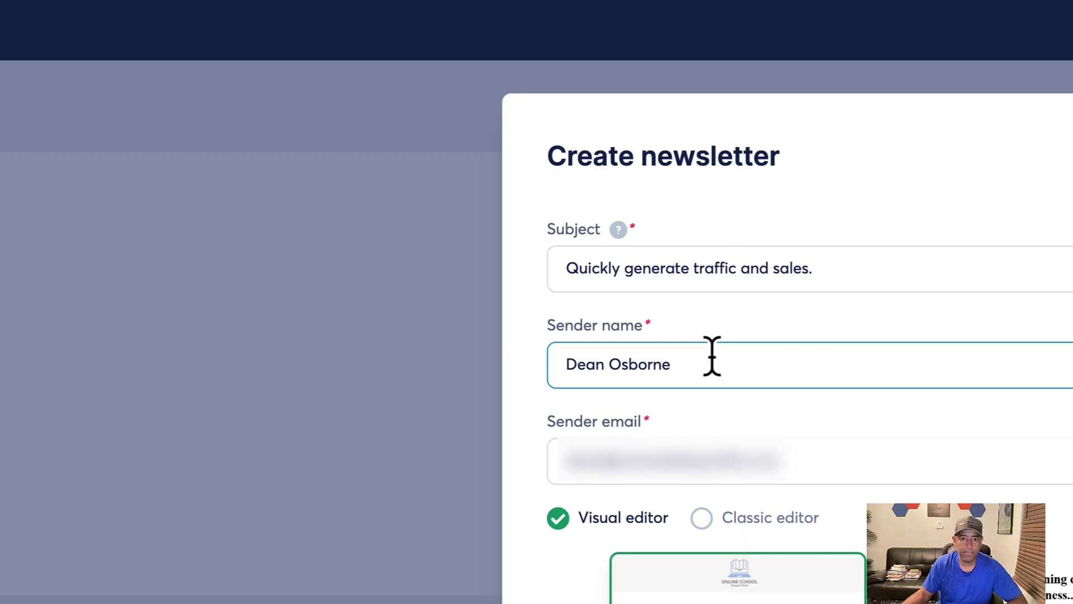
{"action": "triple_click", "coordinate": [574, 322]}
{"action": "type", "text": "Zach"}
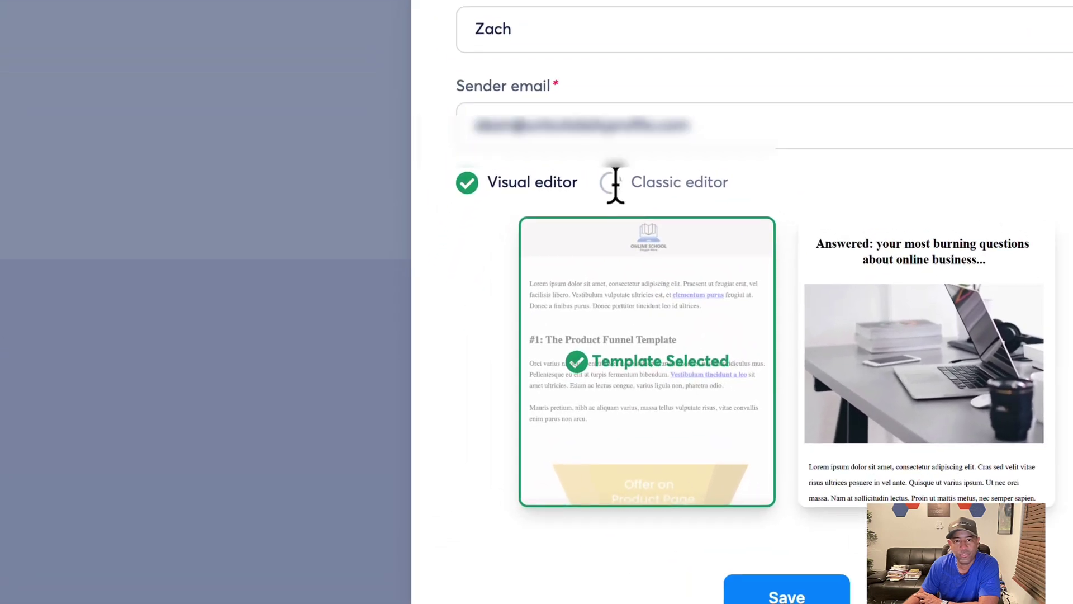
{"action": "left_click", "coordinate": [597, 193]}
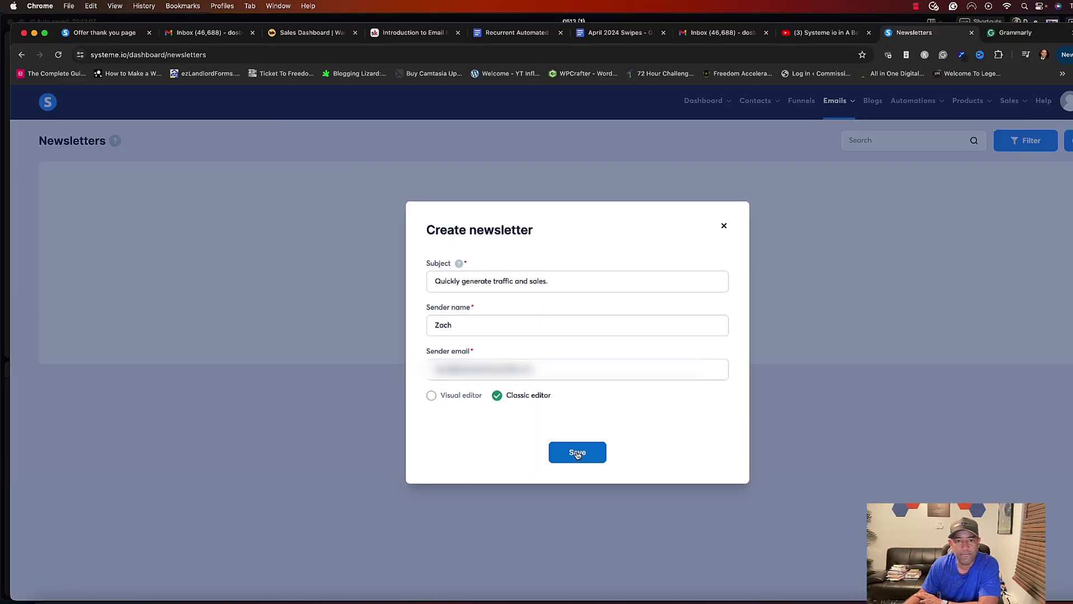
Step: Save the newsletter and open it from the newsletter list for editing
{"action": "left_click", "coordinate": [578, 453]}
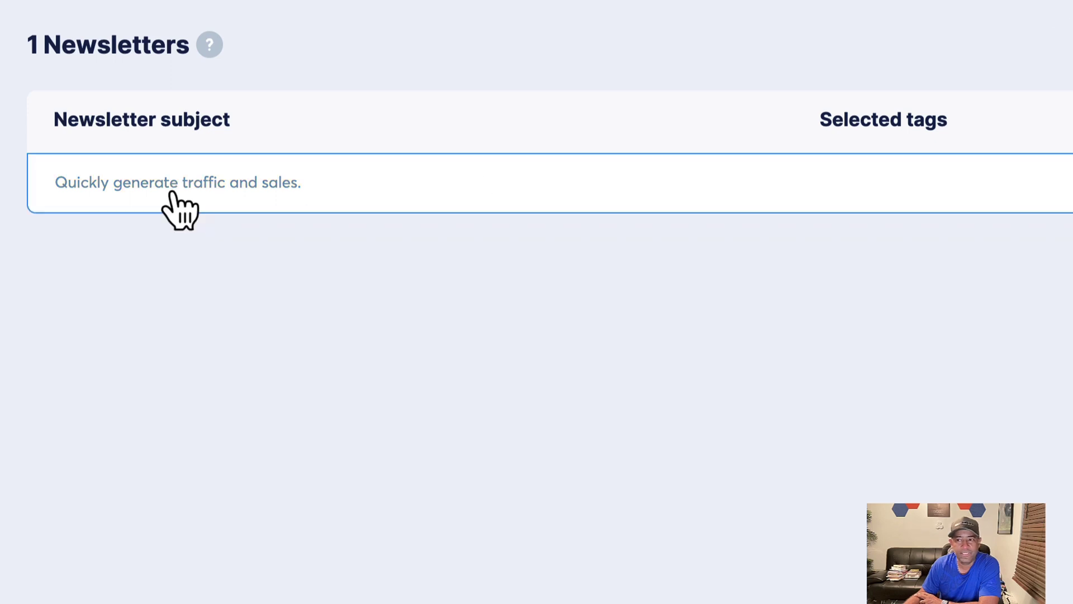
{"action": "left_click", "coordinate": [270, 180]}
{"action": "left_click", "coordinate": [220, 287]}
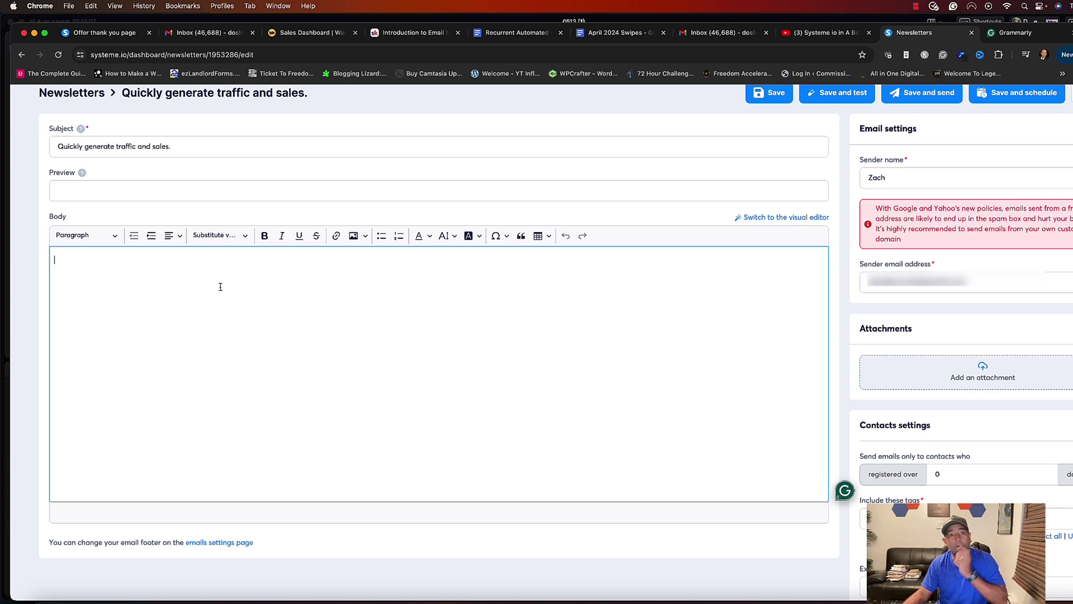
Step: Copy the email body from the Grammarly draft into the empty Body editor
{"action": "left_click", "coordinate": [1016, 33]}
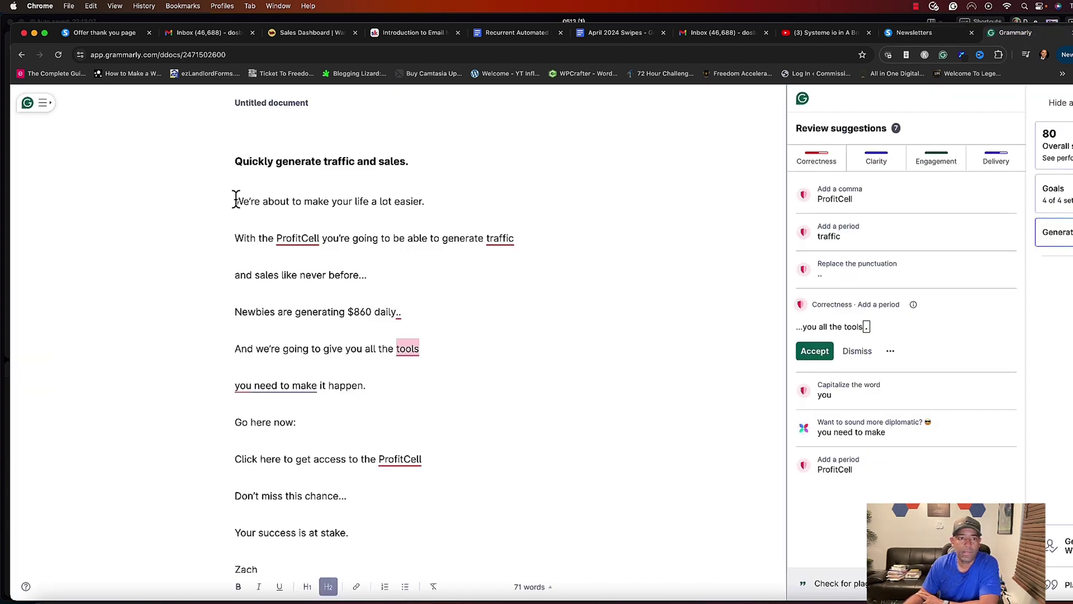
{"action": "left_click_drag", "start_coordinate": [235, 200], "coordinate": [447, 569]}
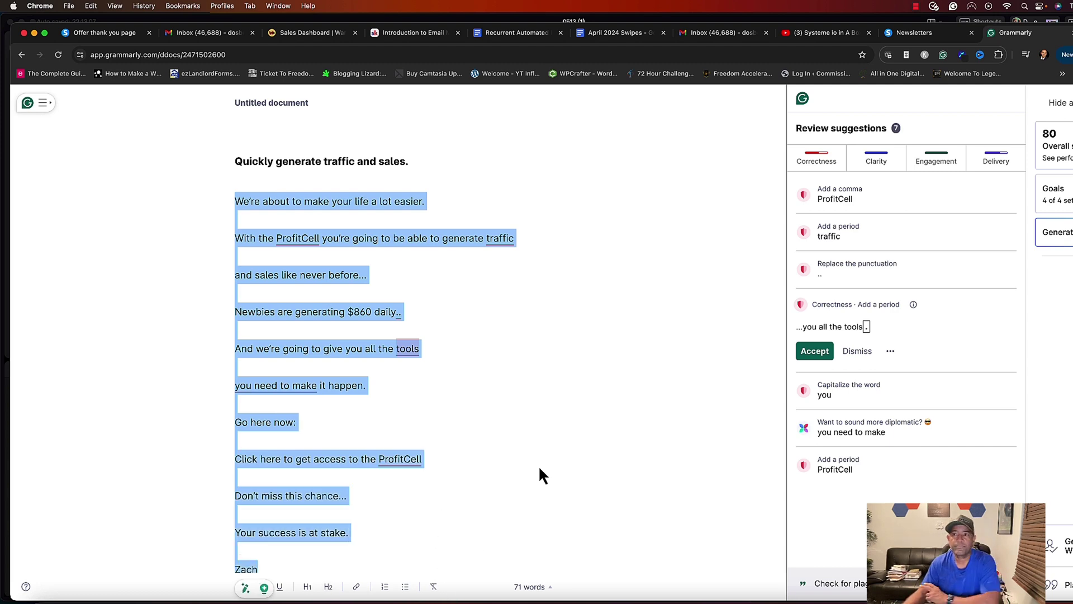
{"action": "left_click", "coordinate": [916, 34]}
{"action": "left_click", "coordinate": [110, 276]}
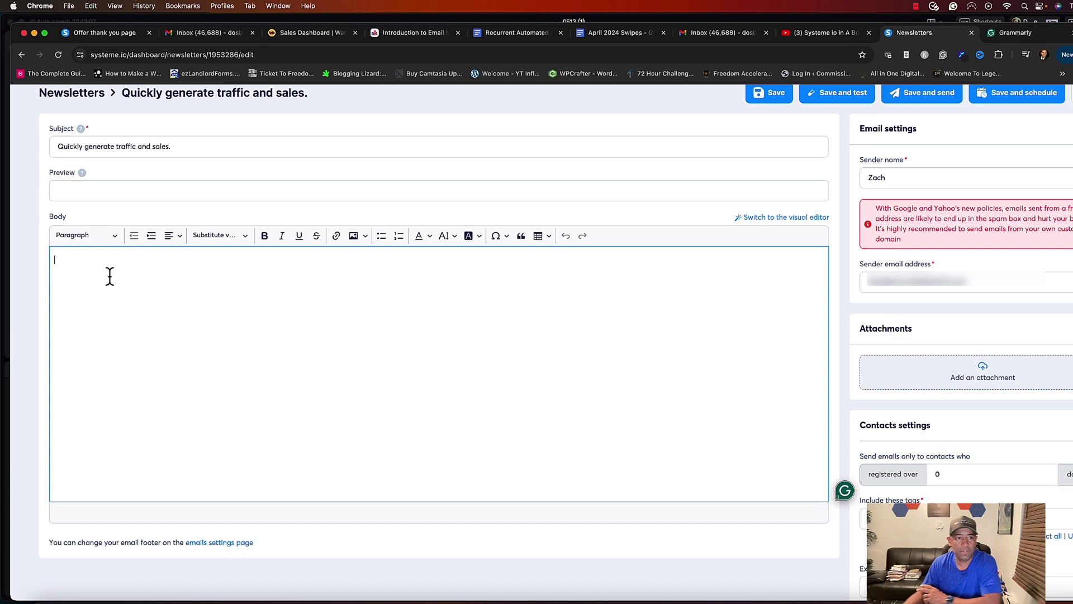
{"action": "key", "text": "super+v"}
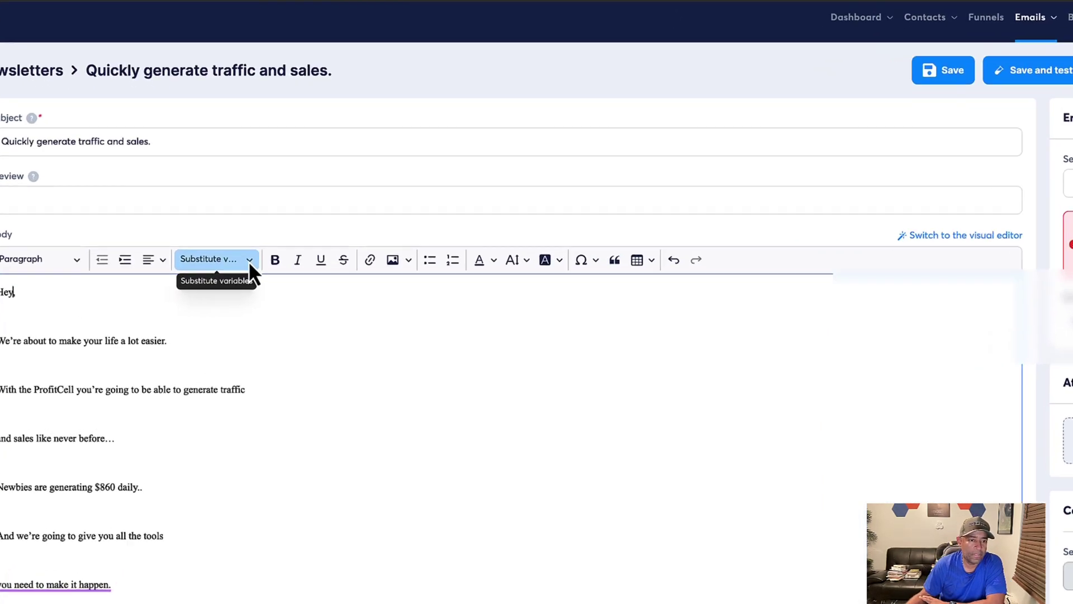
Step: Insert the First name variable, then delete it along with the 'Hey,' greeting line
{"action": "left_click", "coordinate": [248, 261]}
{"action": "left_click", "coordinate": [214, 320]}
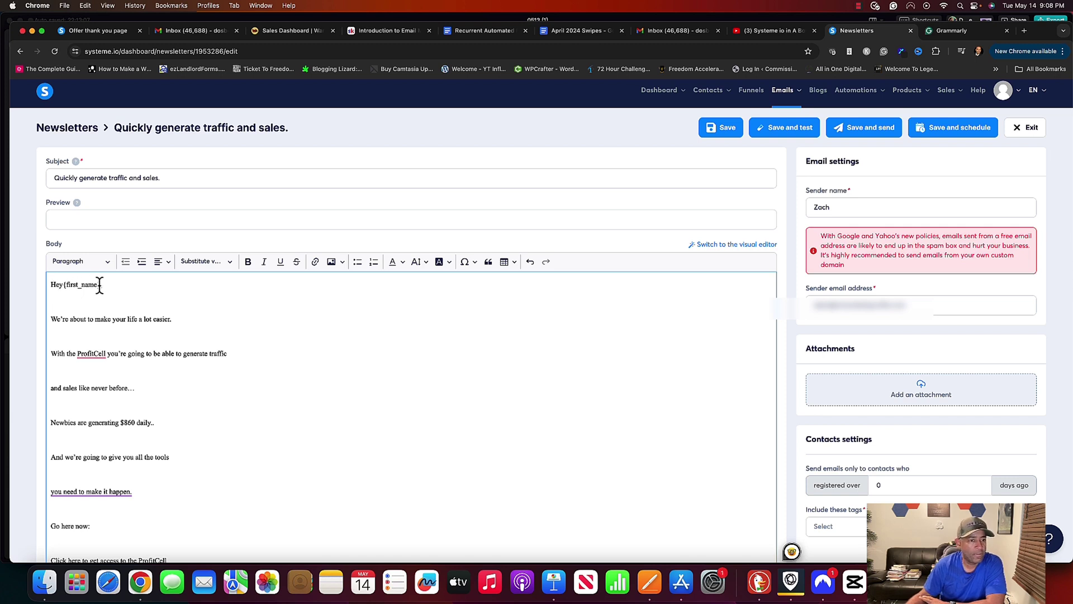
{"action": "left_click_drag", "start_coordinate": [101, 284], "coordinate": [64, 285]}
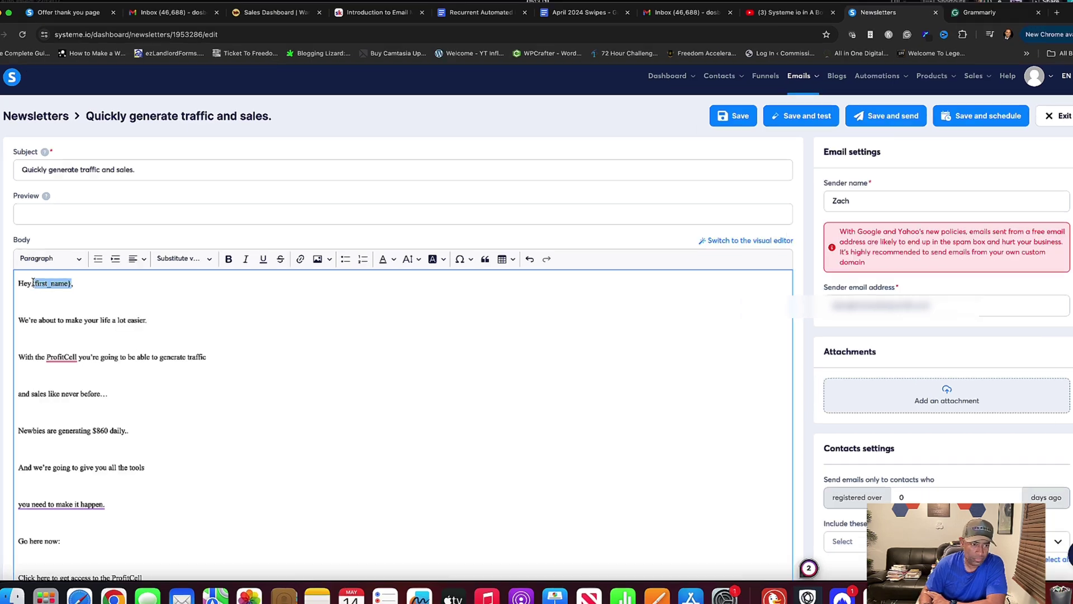
{"action": "key", "text": "BackSpace"}
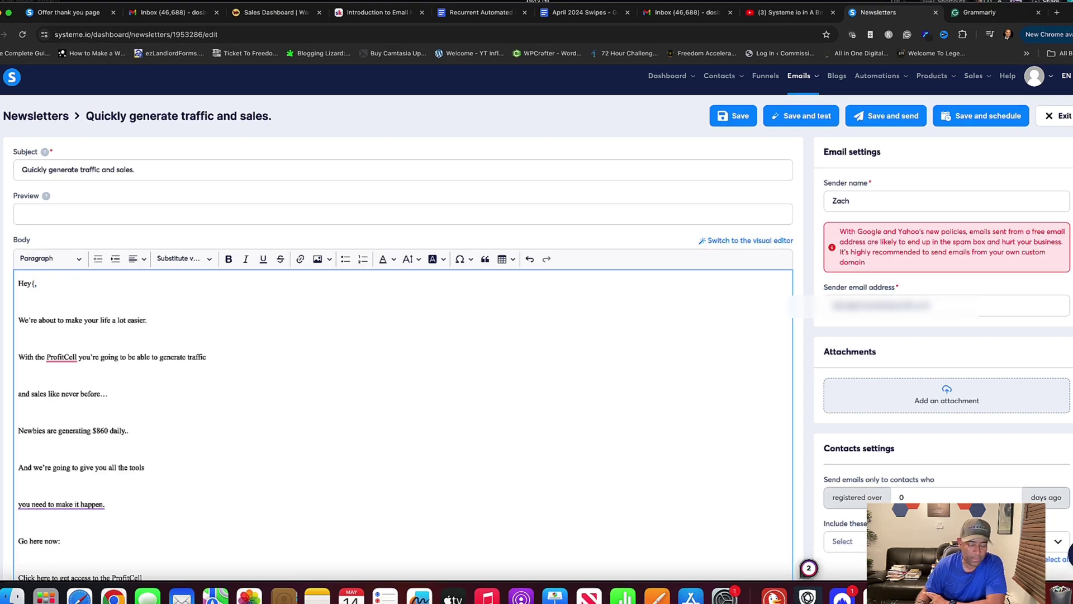
{"action": "key", "text": "BackSpace"}
{"action": "key", "text": "BackSpace"}
{"action": "key", "text": "BackSpace"}
{"action": "key", "text": "BackSpace"}
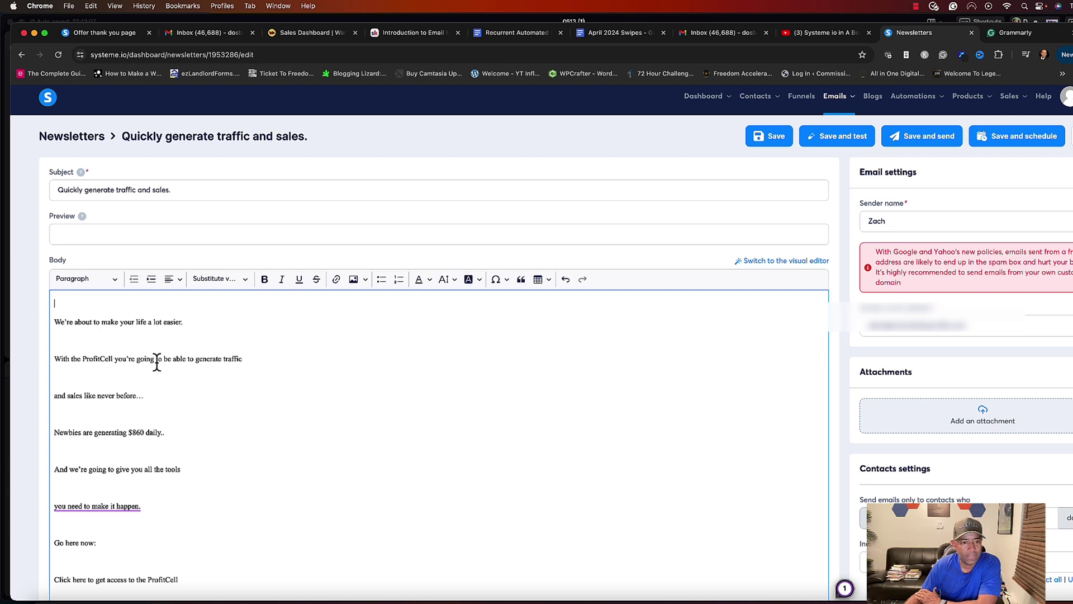
Step: Select the body line 'Click here to get access to the ProfitCell' further down
{"action": "scroll", "coordinate": [149, 385], "scroll_direction": "down", "scroll_amount": 1}
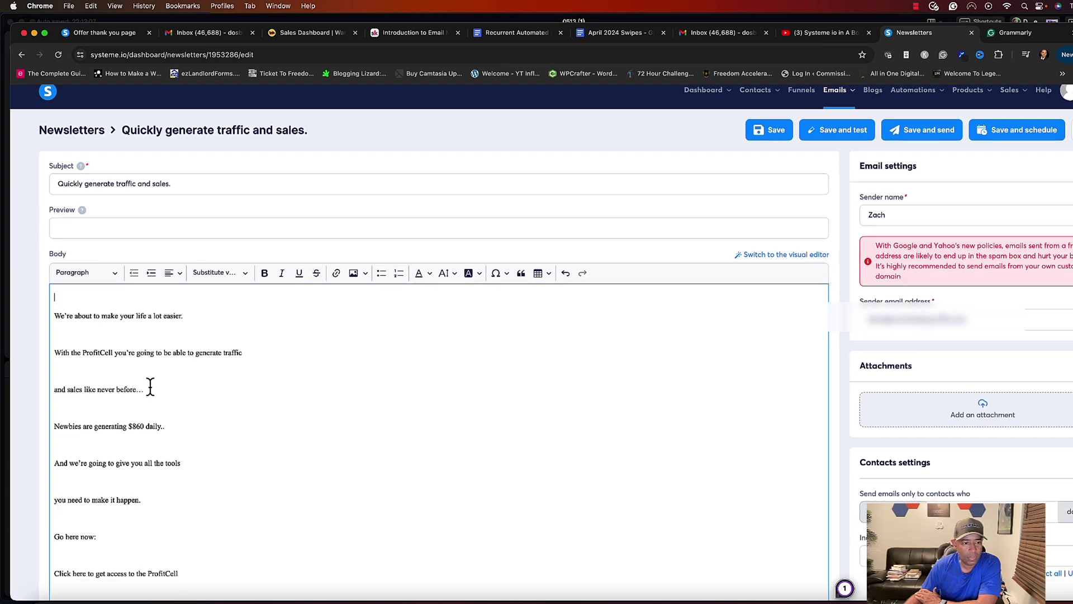
{"action": "scroll", "coordinate": [150, 387], "scroll_direction": "down", "scroll_amount": 1}
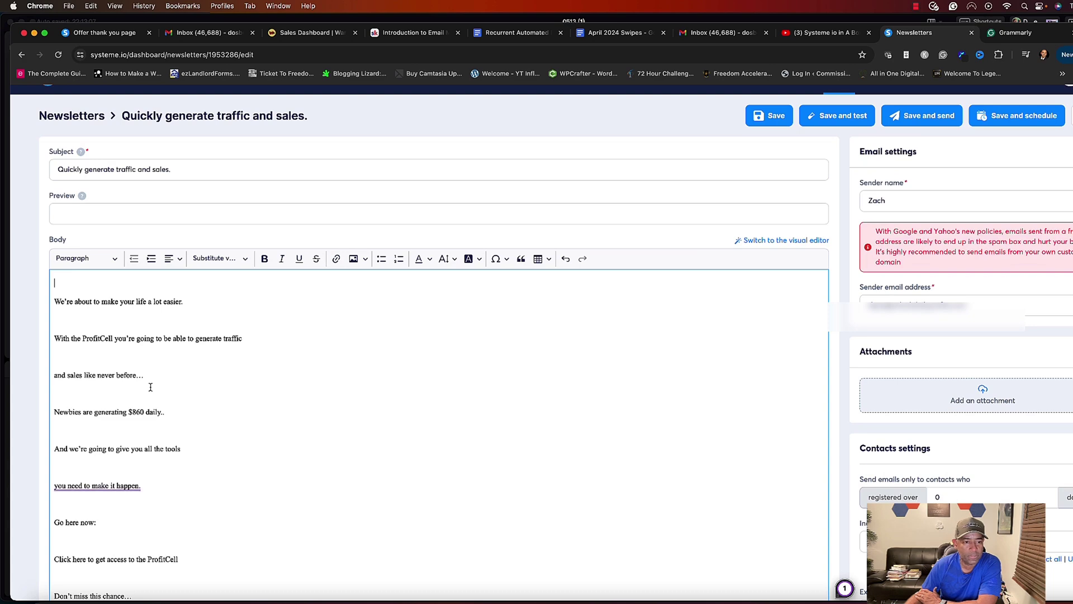
{"action": "scroll", "coordinate": [149, 387], "scroll_direction": "down", "scroll_amount": 2}
{"action": "scroll", "coordinate": [190, 400], "scroll_direction": "down", "scroll_amount": 5}
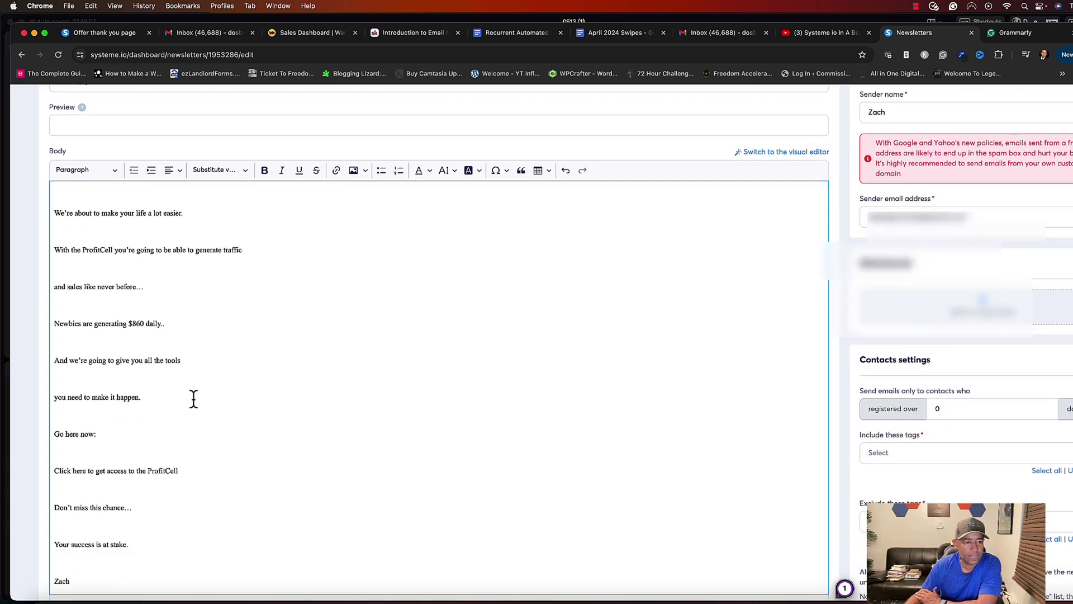
{"action": "scroll", "coordinate": [155, 388], "scroll_direction": "down", "scroll_amount": 4}
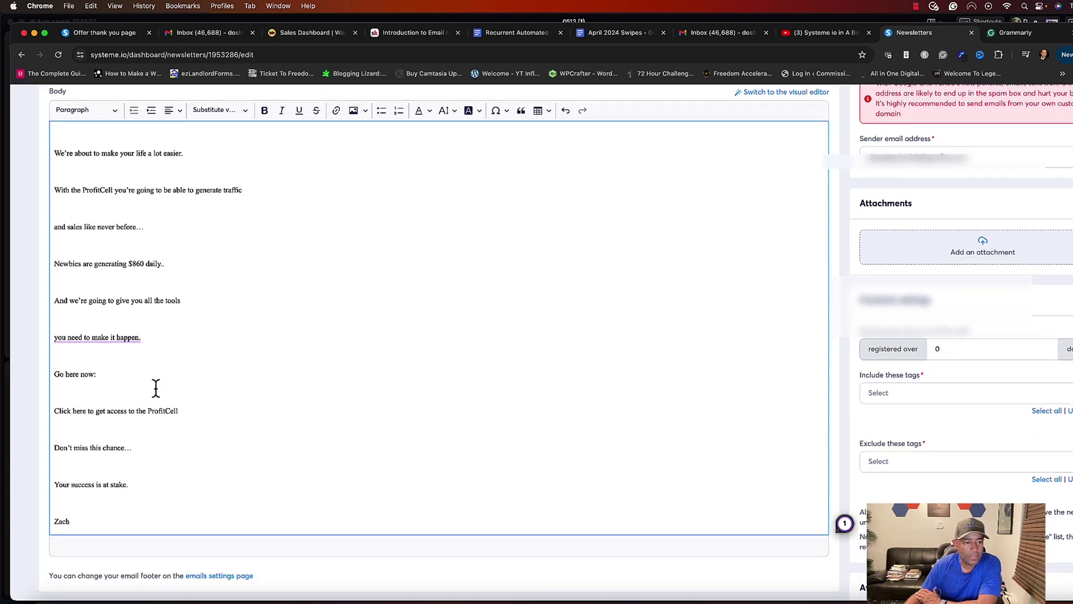
{"action": "left_click_drag", "start_coordinate": [180, 411], "coordinate": [50, 410]}
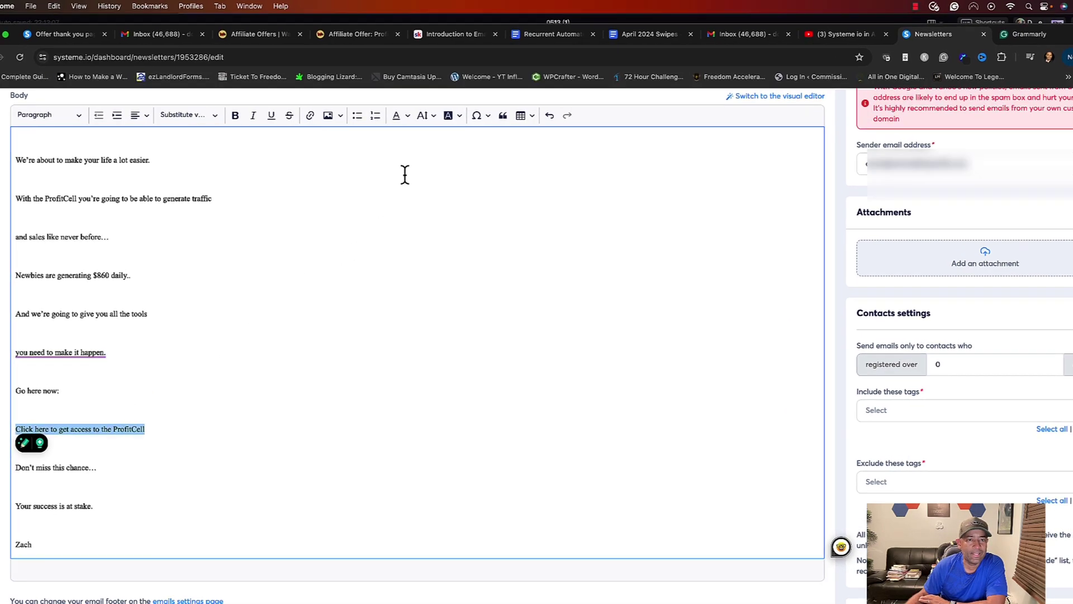
Step: Link the selected line to the pasted affiliate URL, ending it in 'NL' instead of 'nl'
{"action": "left_click", "coordinate": [309, 115]}
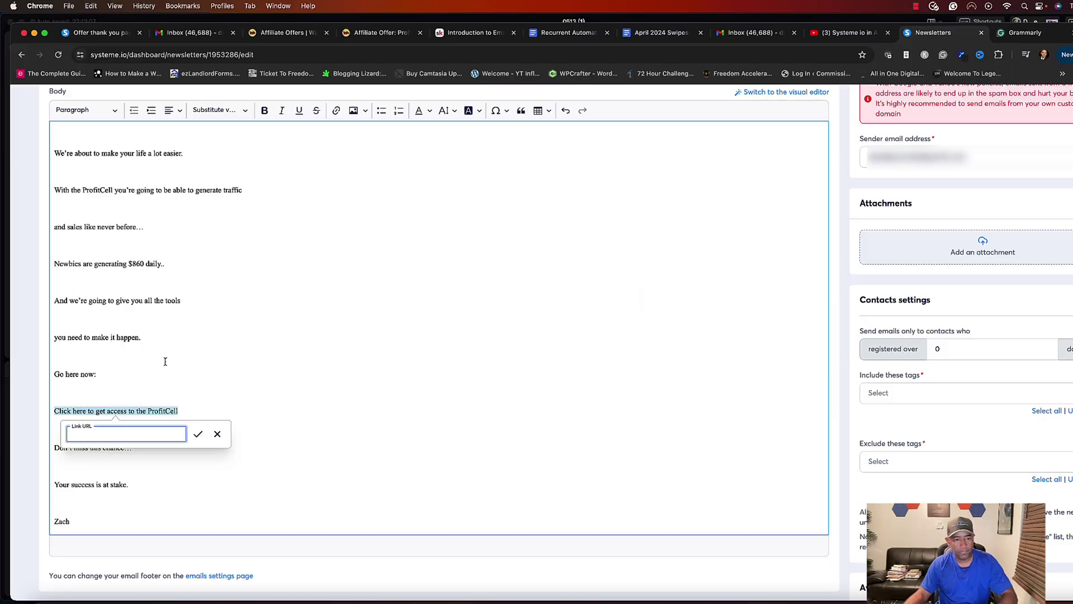
{"action": "type", "text": "https://warriorplus.com/o2/a/b516vl/0"}
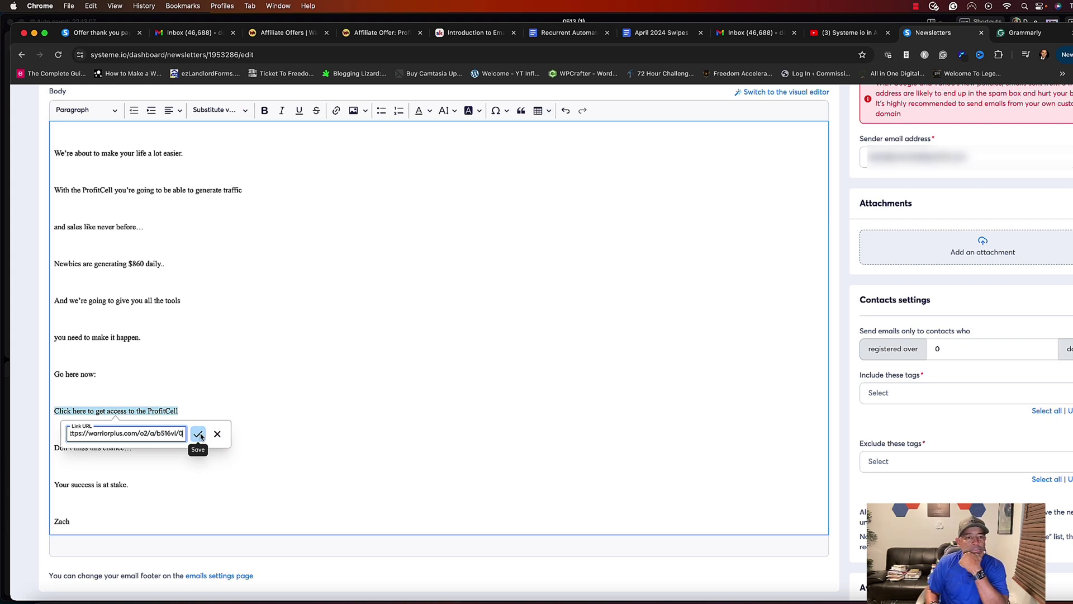
{"action": "type", "text": "/"}
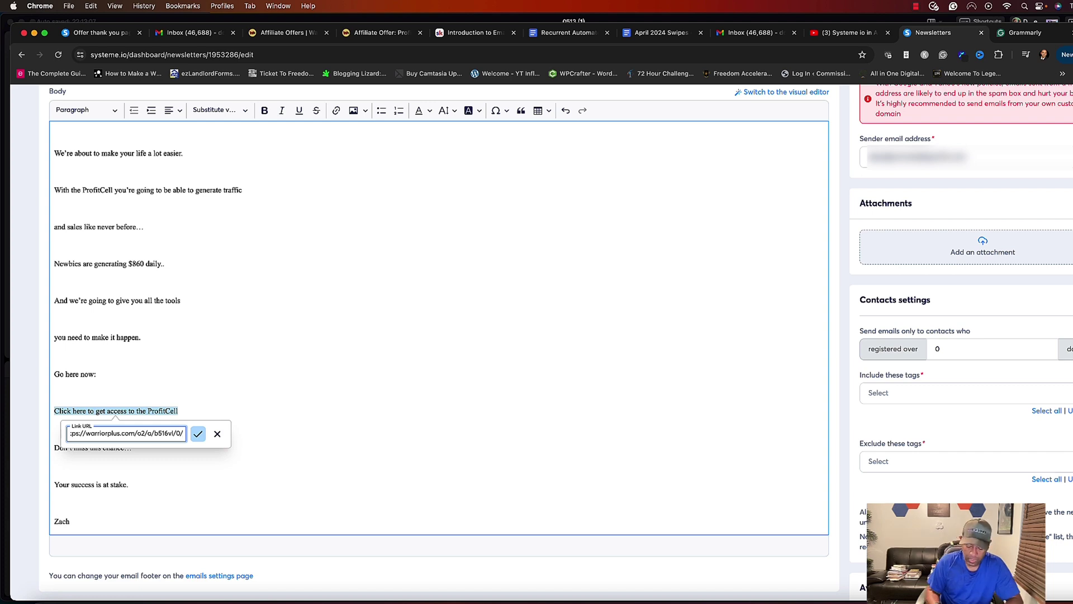
{"action": "type", "text": "nl"}
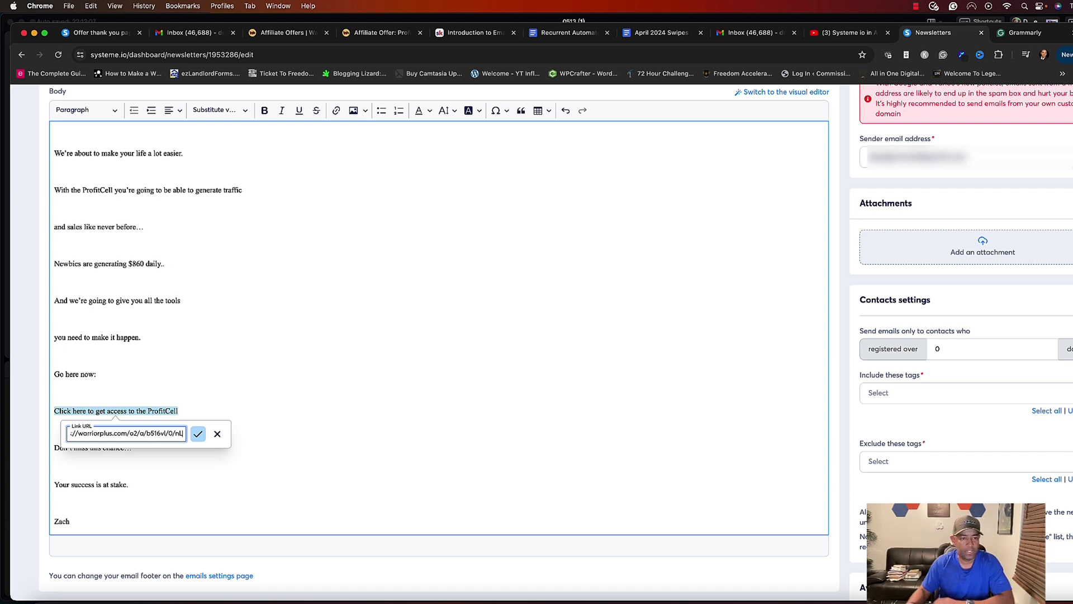
{"action": "key", "text": "BackSpace"}
{"action": "key", "text": "BackSpace"}
{"action": "type", "text": "NL"}
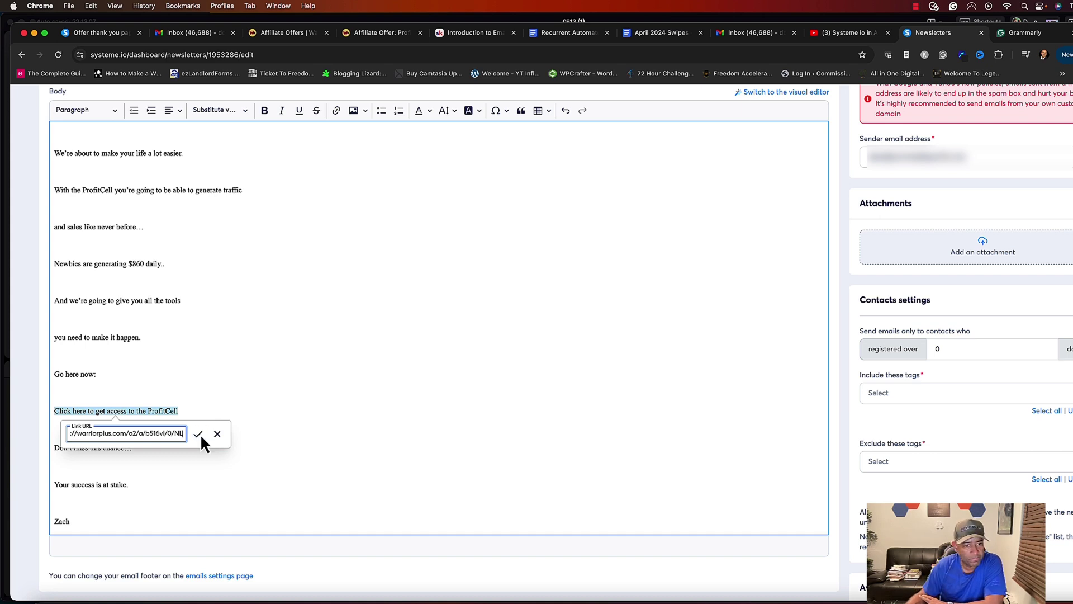
{"action": "left_click", "coordinate": [198, 435]}
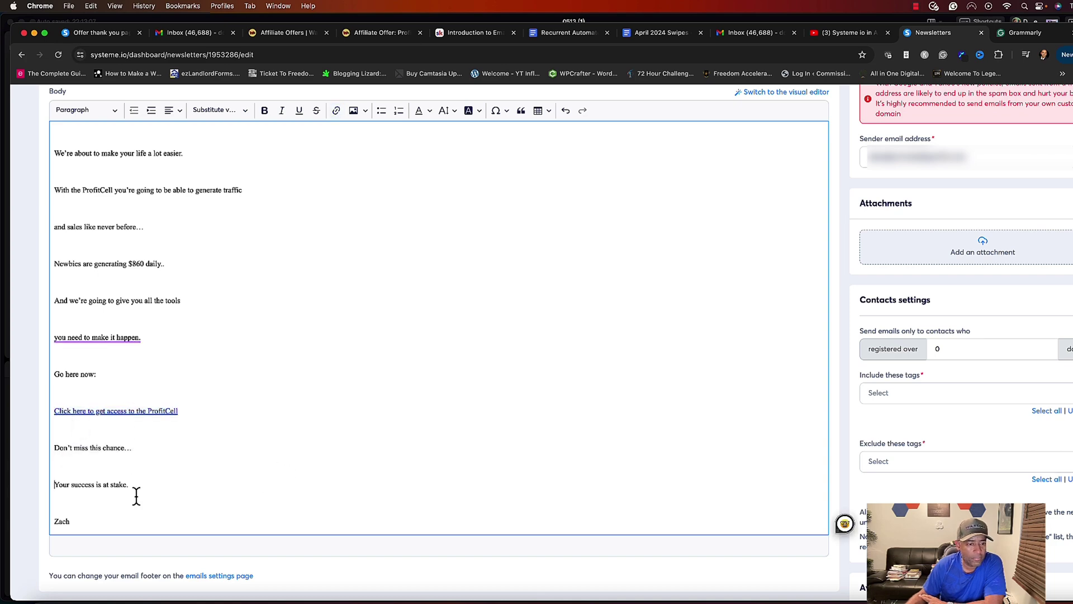
{"action": "scroll", "coordinate": [178, 477], "scroll_direction": "up", "scroll_amount": 5}
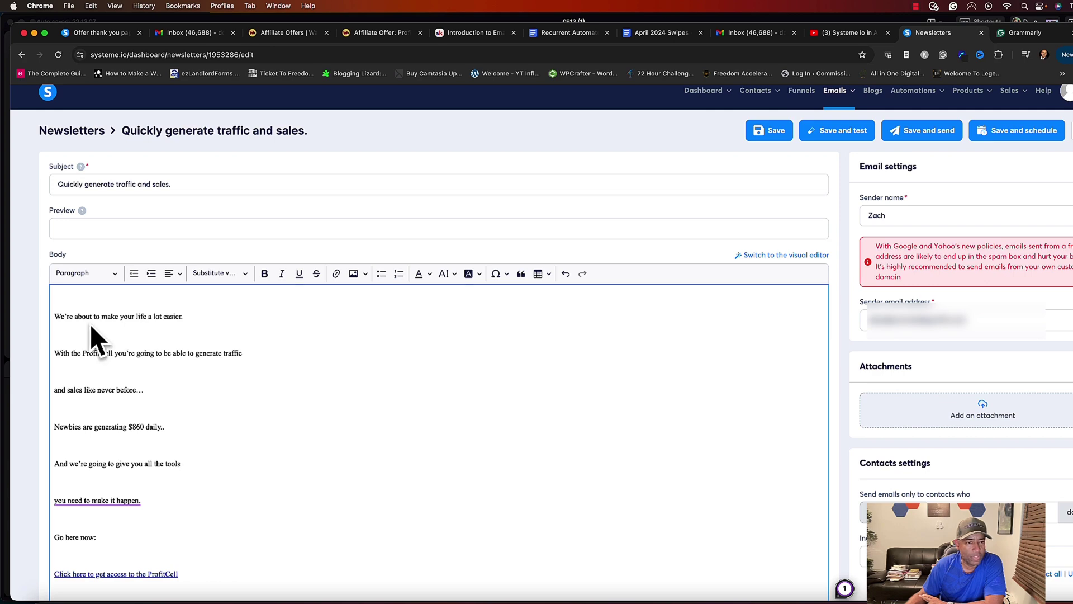
{"action": "scroll", "coordinate": [173, 407], "scroll_direction": "down", "scroll_amount": 1}
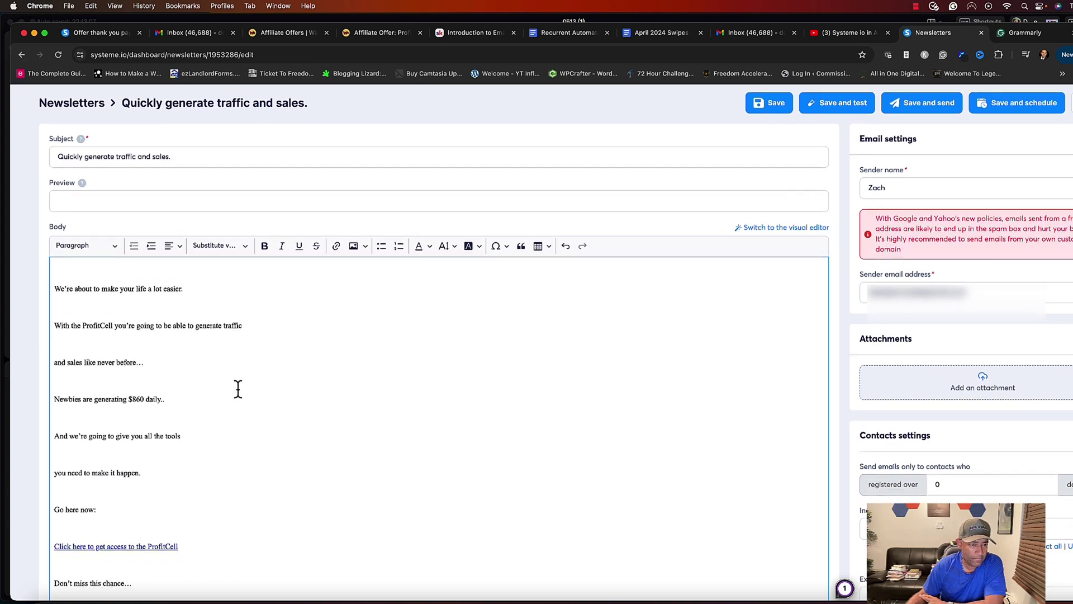
{"action": "scroll", "coordinate": [237, 388], "scroll_direction": "down", "scroll_amount": 4}
{"action": "scroll", "coordinate": [484, 388], "scroll_direction": "up", "scroll_amount": 3}
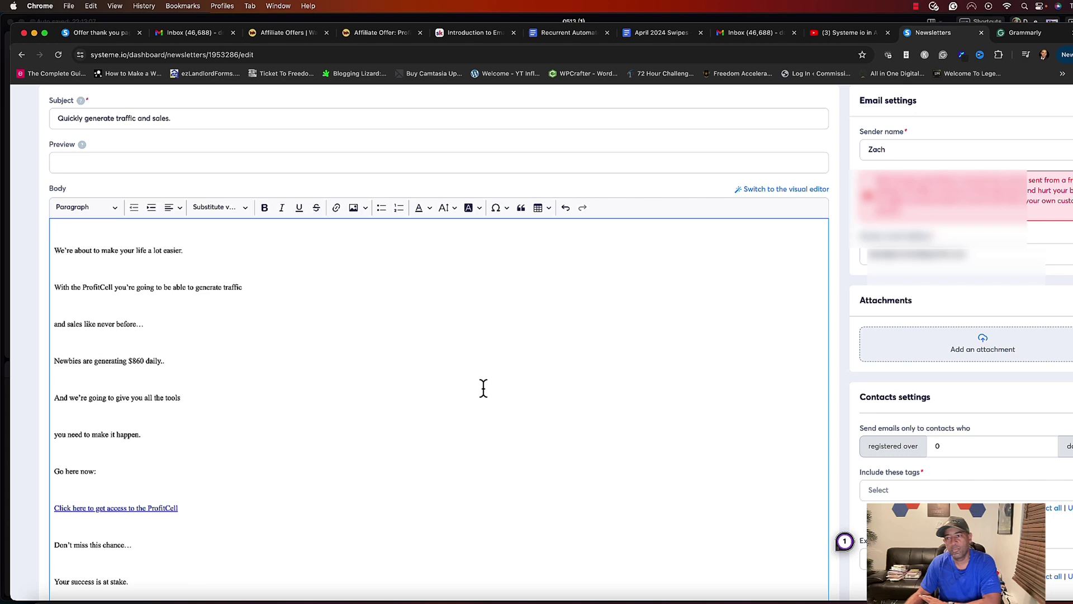
{"action": "scroll", "coordinate": [483, 388], "scroll_direction": "down", "scroll_amount": 2}
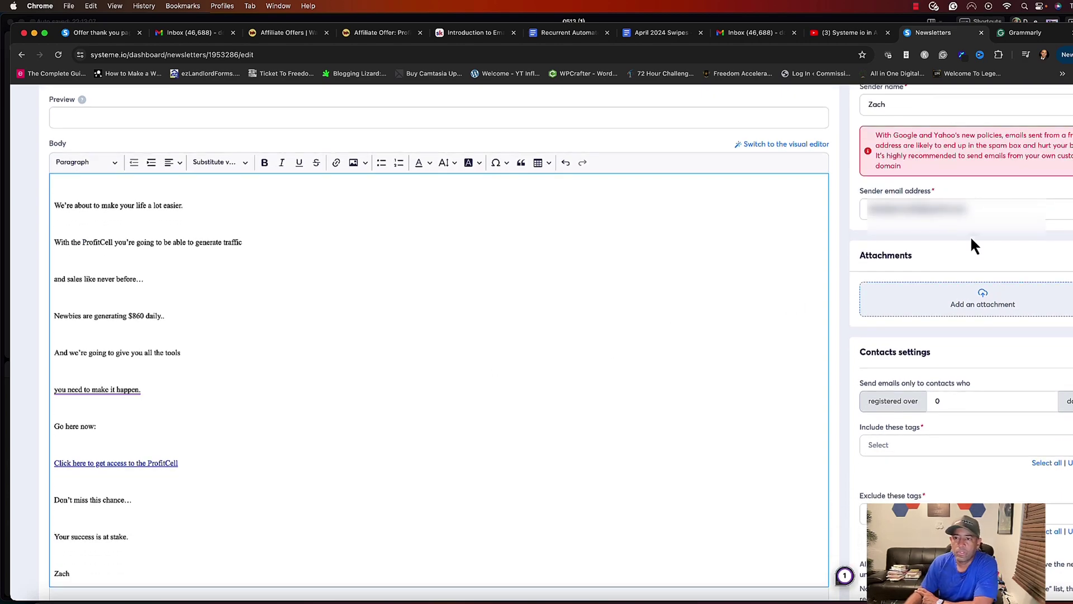
{"action": "scroll", "coordinate": [972, 232], "scroll_direction": "up", "scroll_amount": 3}
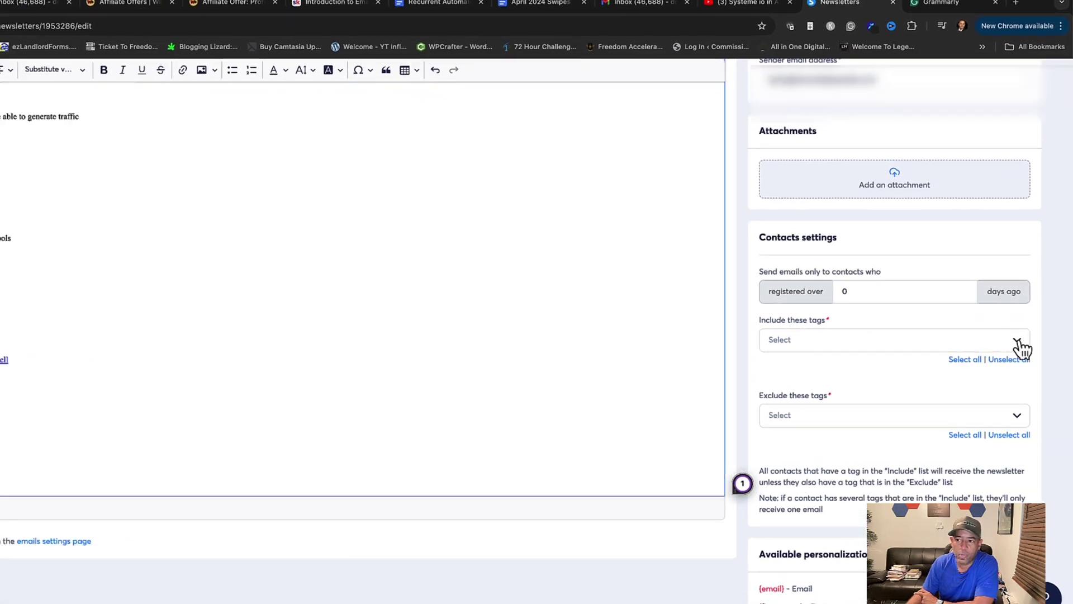
Step: Include only the Opt-in ProfitCell tag as recipients, leaving Exclude these tags empty
{"action": "left_click", "coordinate": [1018, 342]}
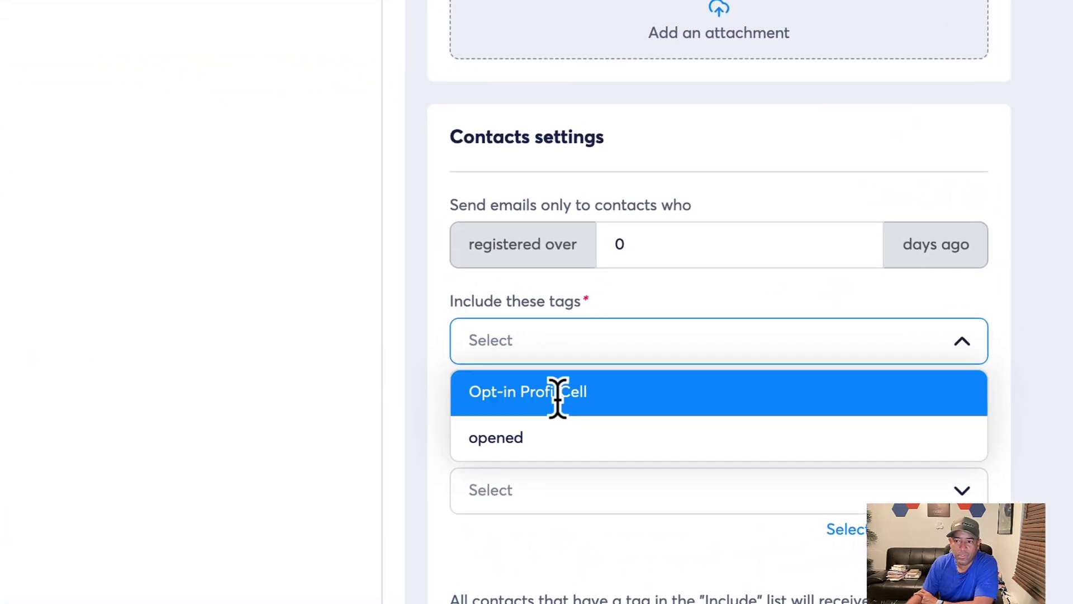
{"action": "left_click", "coordinate": [557, 394]}
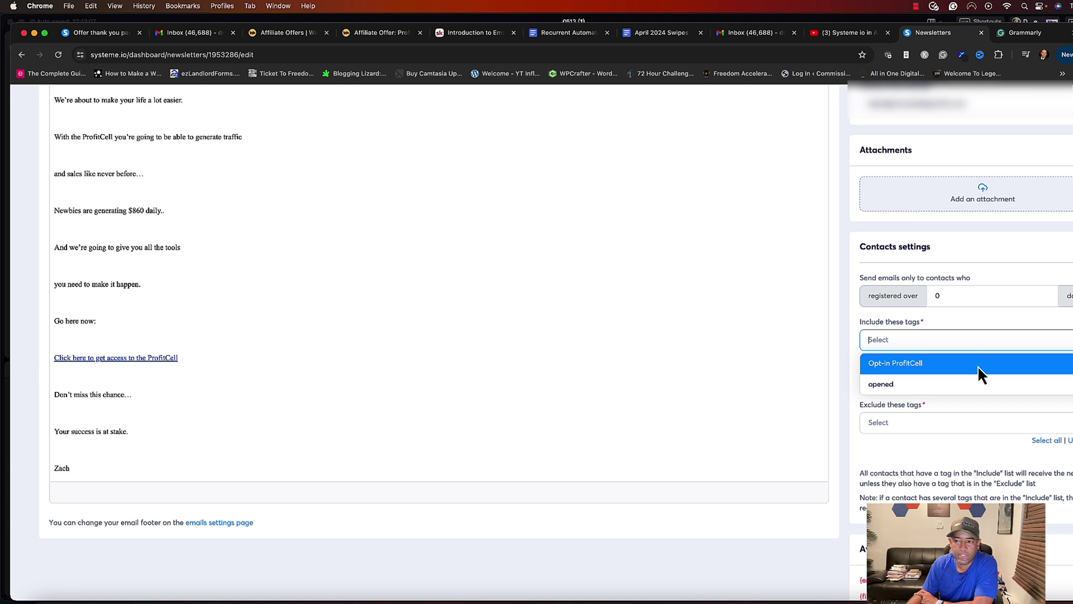
{"action": "left_click", "coordinate": [950, 363]}
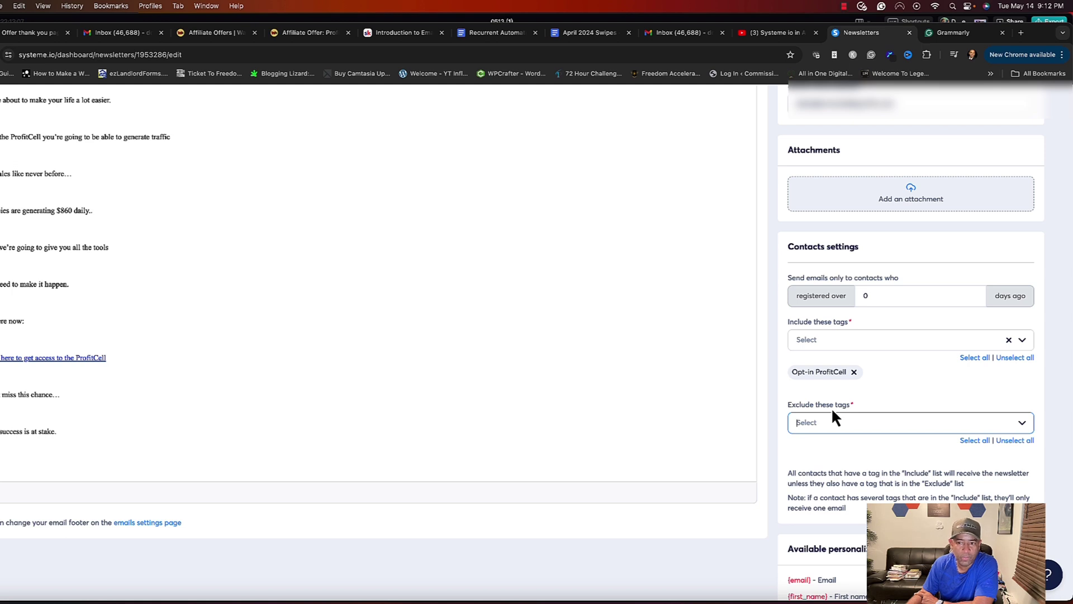
{"action": "left_click", "coordinate": [1031, 425]}
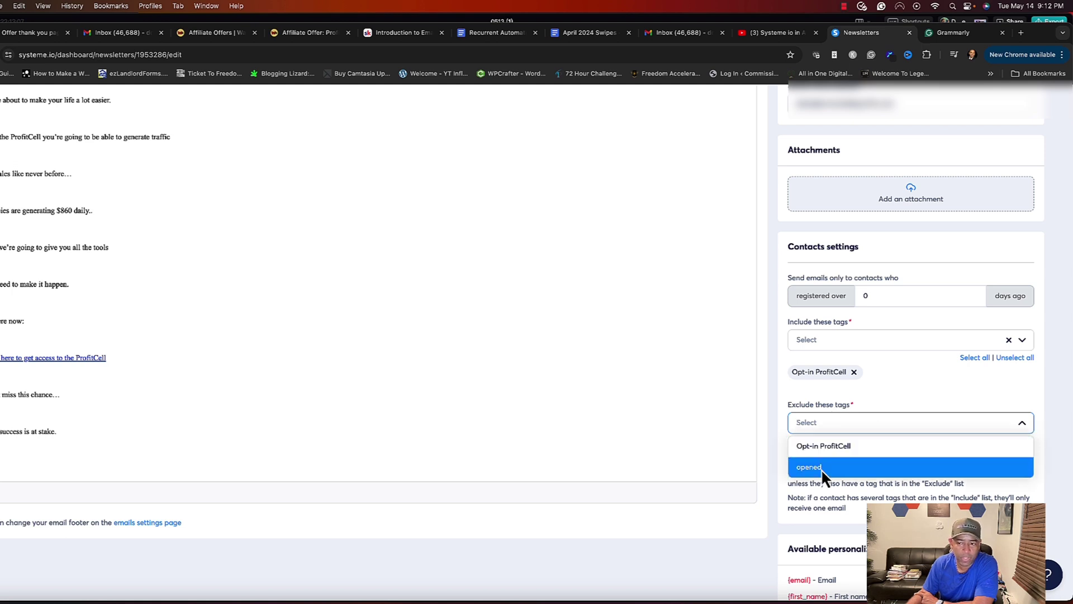
{"action": "left_click", "coordinate": [980, 395]}
{"action": "scroll", "coordinate": [1015, 414], "scroll_direction": "down", "scroll_amount": 3}
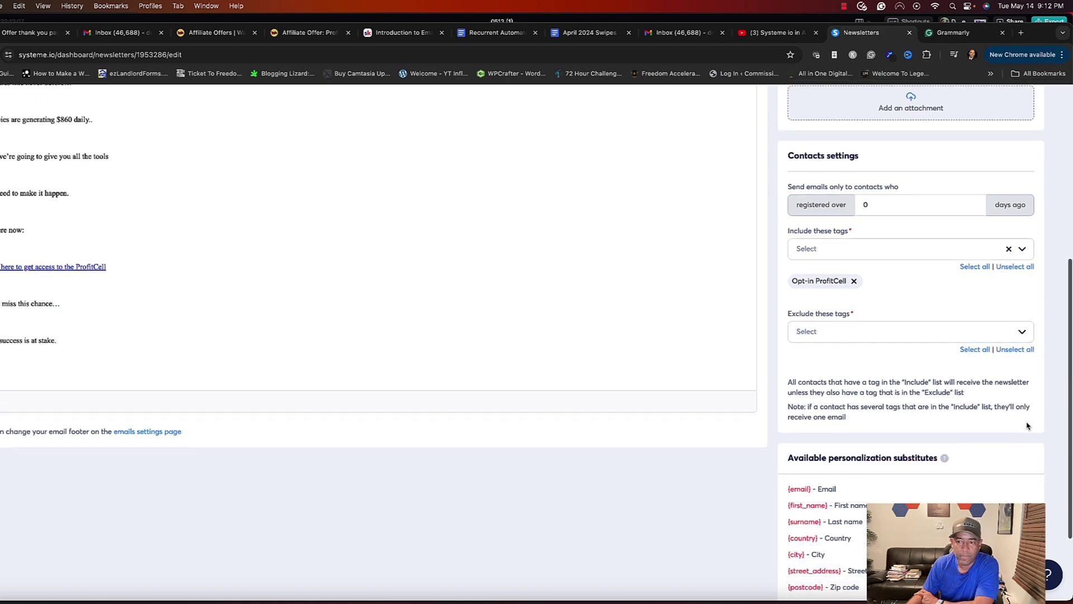
{"action": "scroll", "coordinate": [1027, 426], "scroll_direction": "down", "scroll_amount": 3}
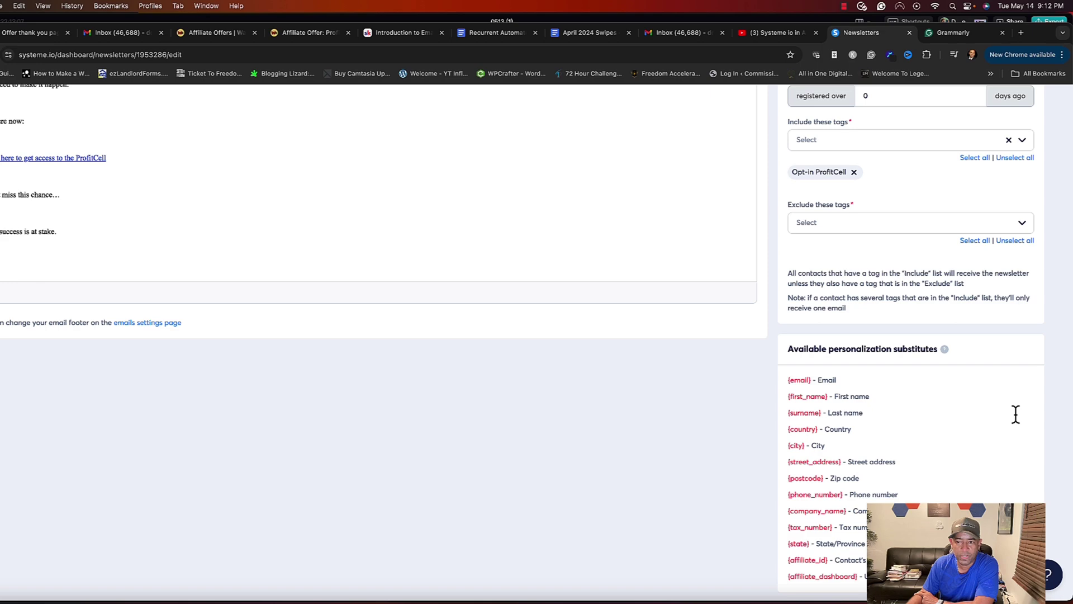
{"action": "scroll", "coordinate": [861, 380], "scroll_direction": "up", "scroll_amount": 10}
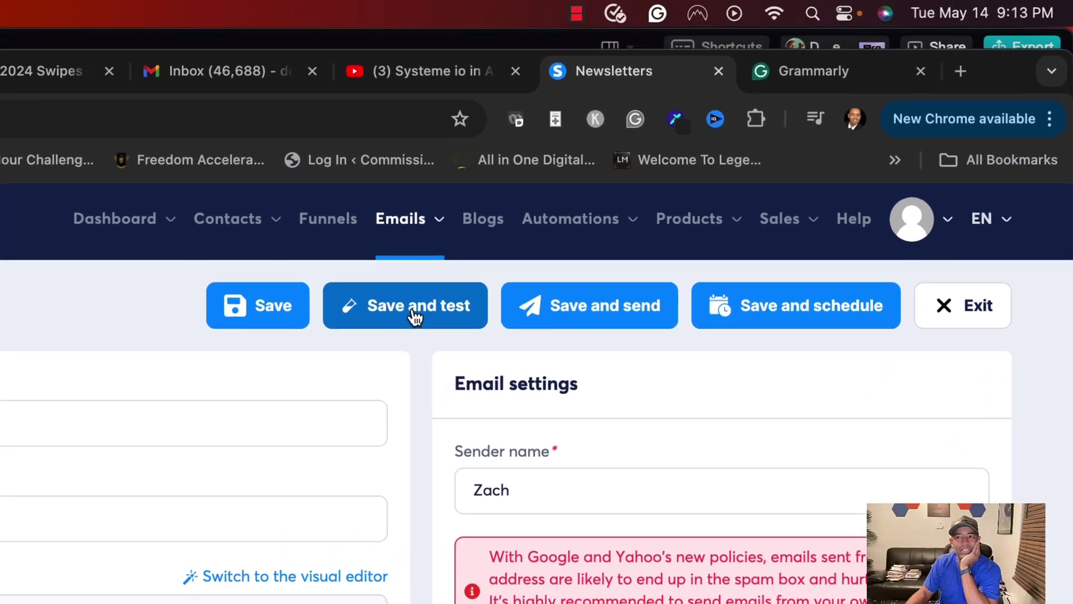
Step: Save the newsletter, confirm the test email send, and bring up the Gmail inbox
{"action": "left_click", "coordinate": [844, 141]}
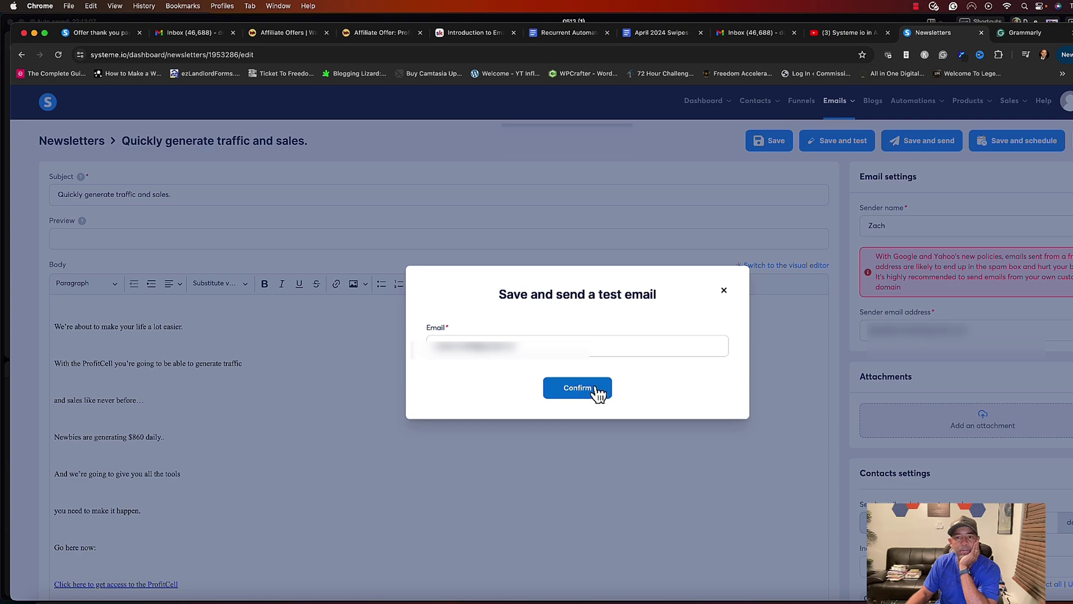
{"action": "left_click", "coordinate": [599, 393]}
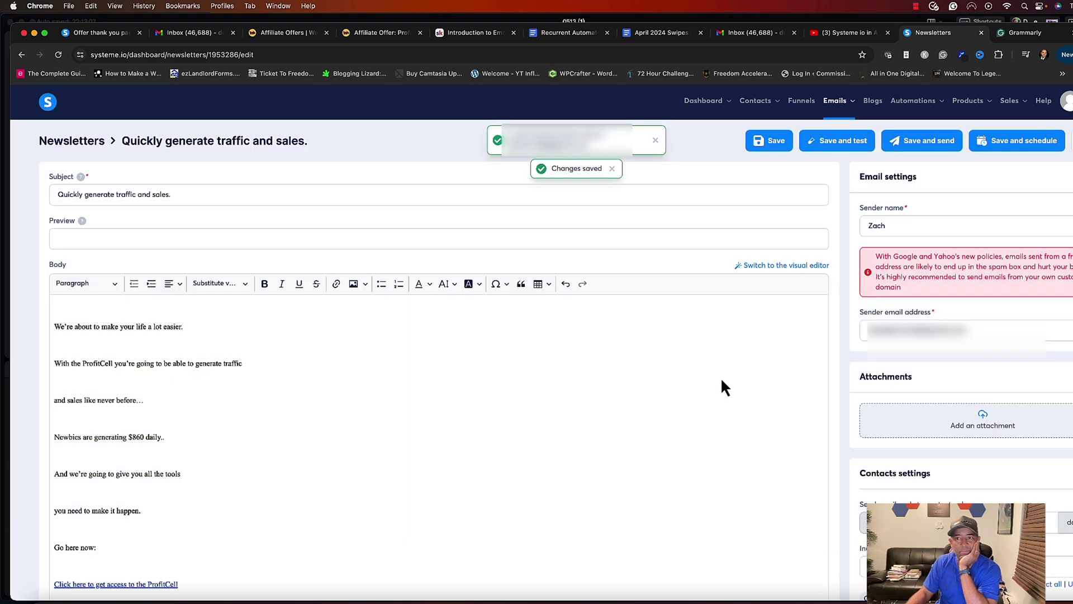
{"action": "left_click", "coordinate": [190, 32]}
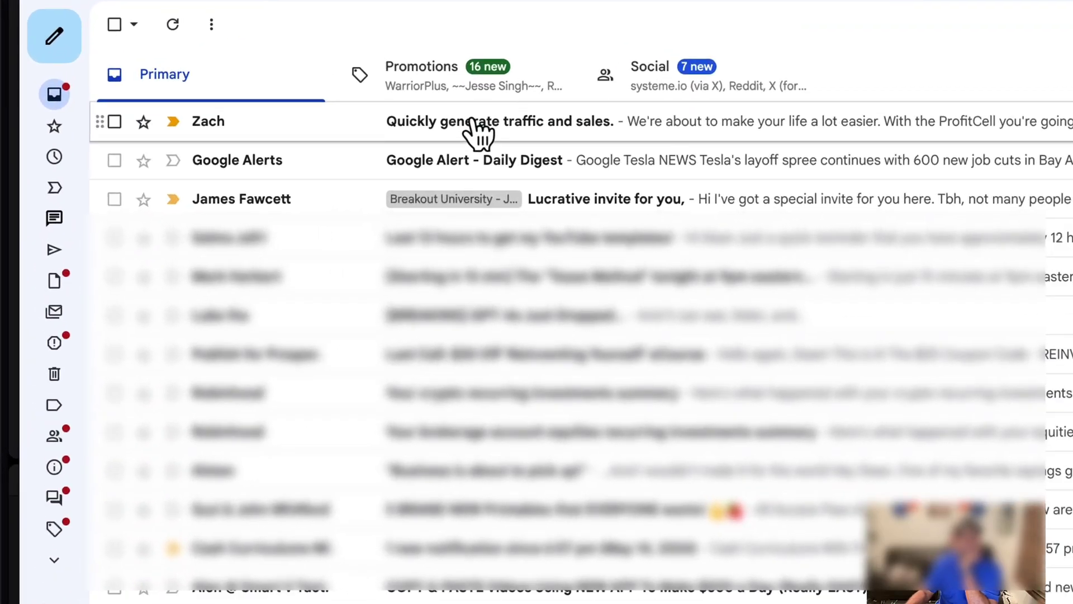
Step: Open the test email in Gmail, check its ProfitCell link, then return to Systeme.io
{"action": "left_click", "coordinate": [513, 124]}
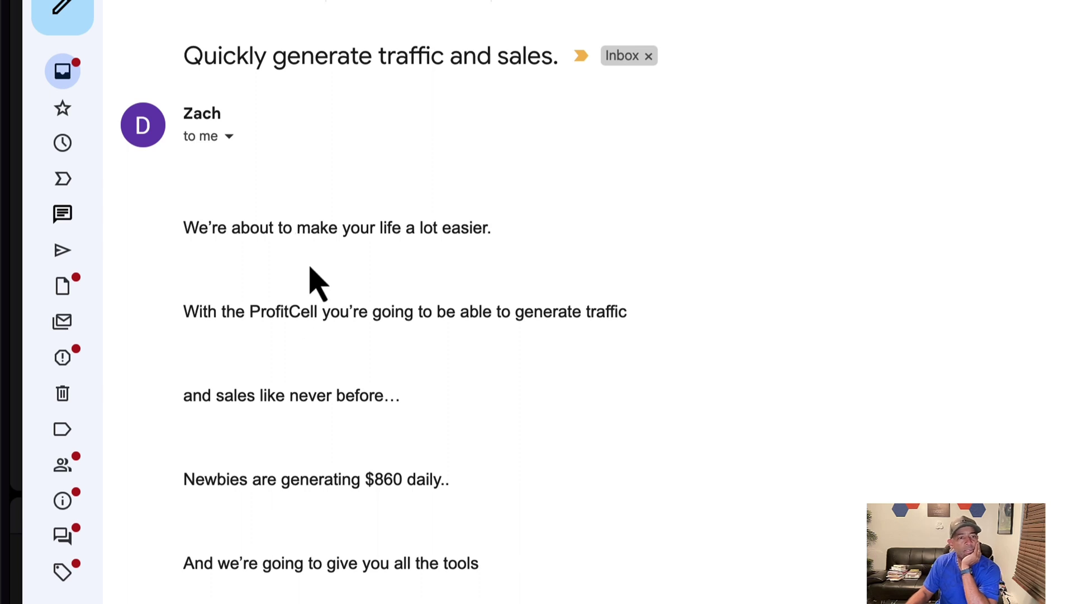
{"action": "scroll", "coordinate": [310, 268], "scroll_direction": "down", "scroll_amount": 5}
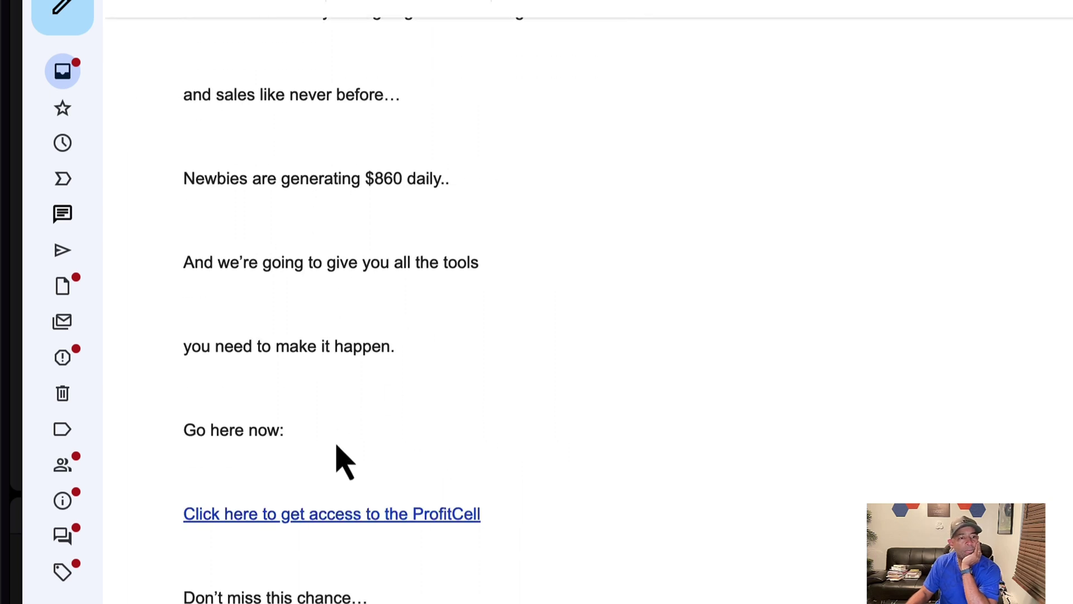
{"action": "left_click", "coordinate": [348, 523]}
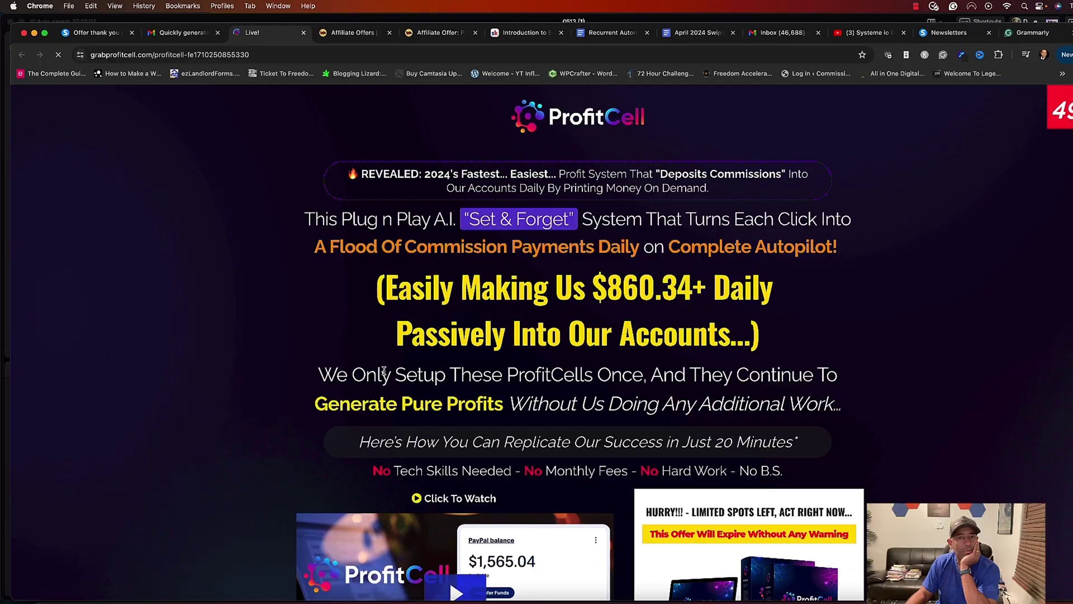
{"action": "left_click", "coordinate": [304, 32]}
{"action": "left_click", "coordinate": [925, 32]}
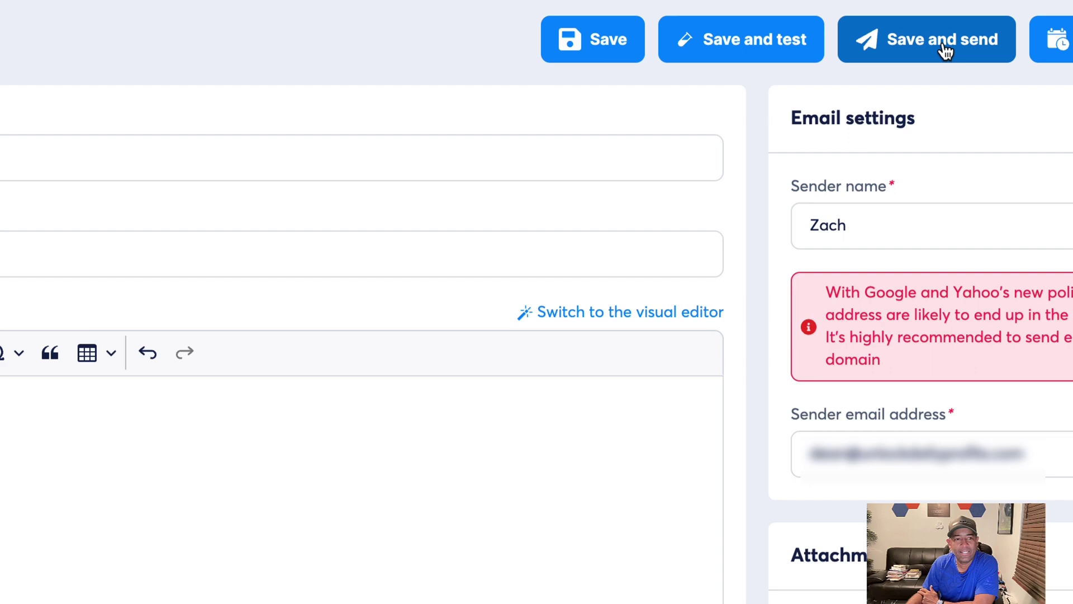
Step: Save the newsletter and send it to the Opt-in ProfitCell contacts
{"action": "left_click", "coordinate": [944, 52]}
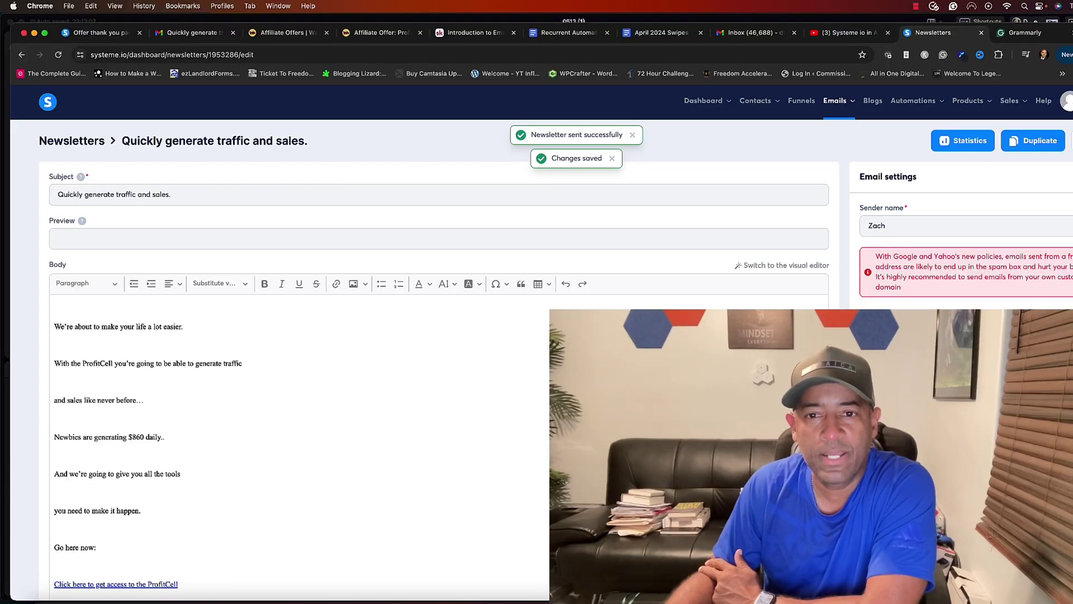